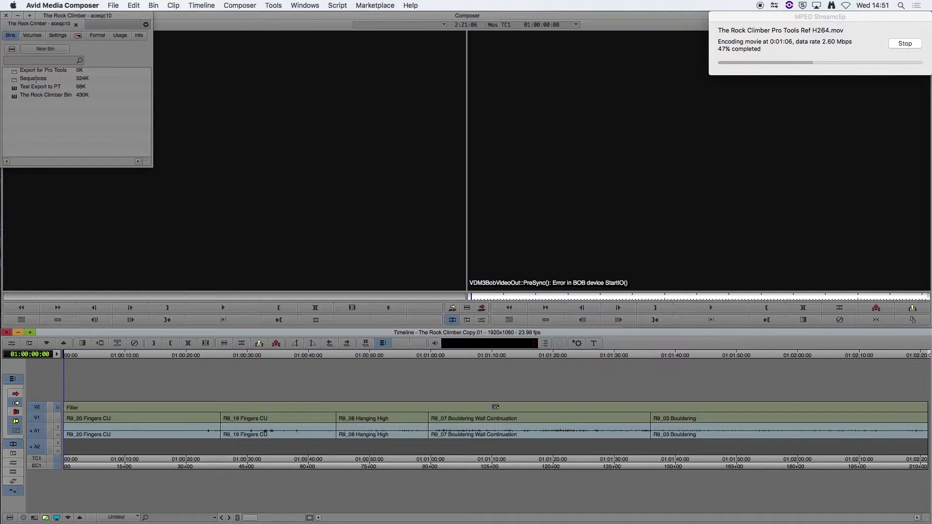
# - Open the Export for Pro Tools bin, duplicate The Rock Climber.Copy.01, and name it 'Export for AAF'
pyautogui.click(15, 73)
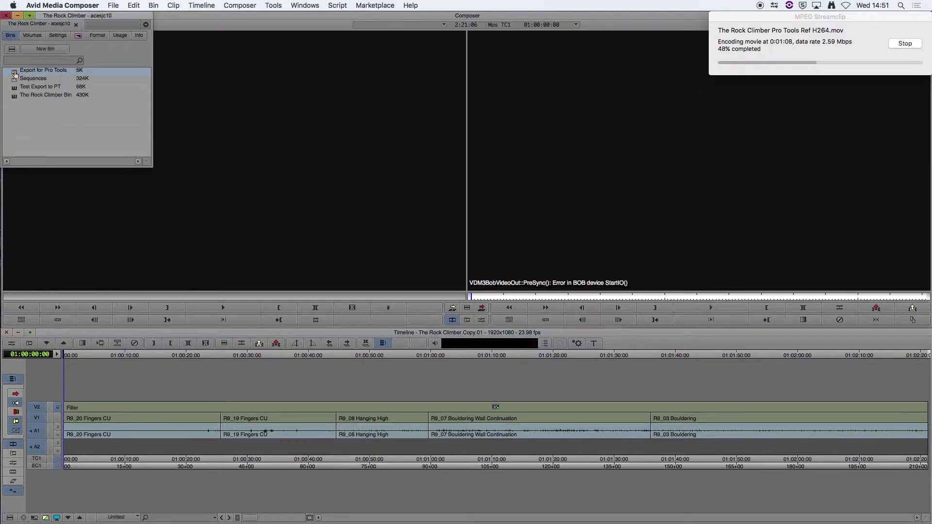
pyautogui.doubleClick(15, 74)
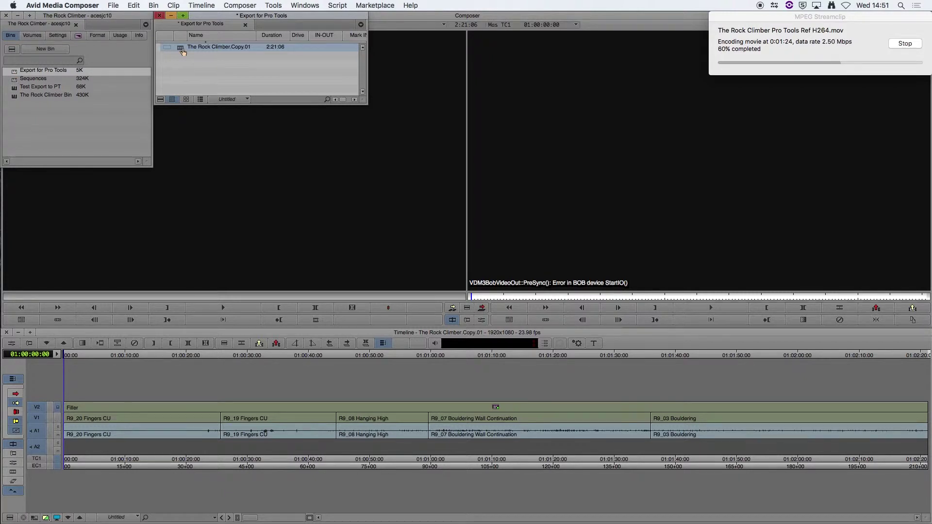
pyautogui.press('super+d')
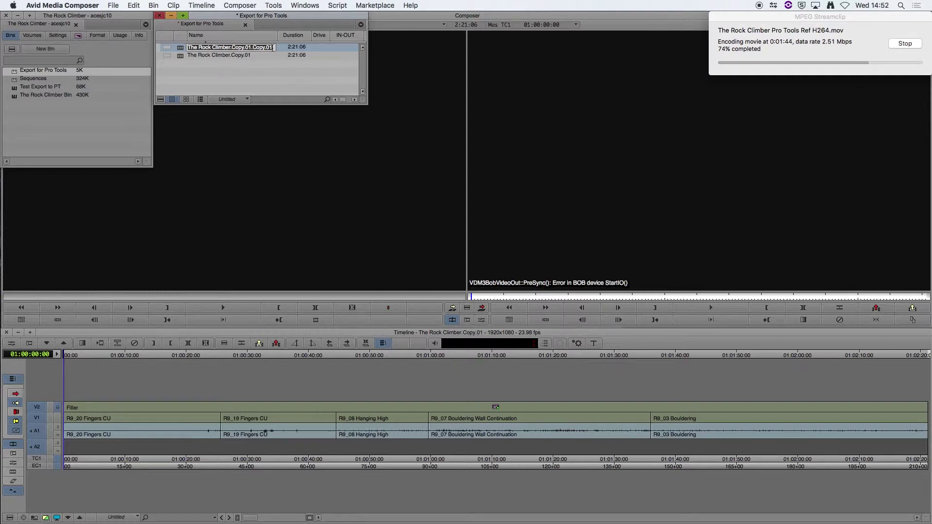
pyautogui.write('Export for AAF')
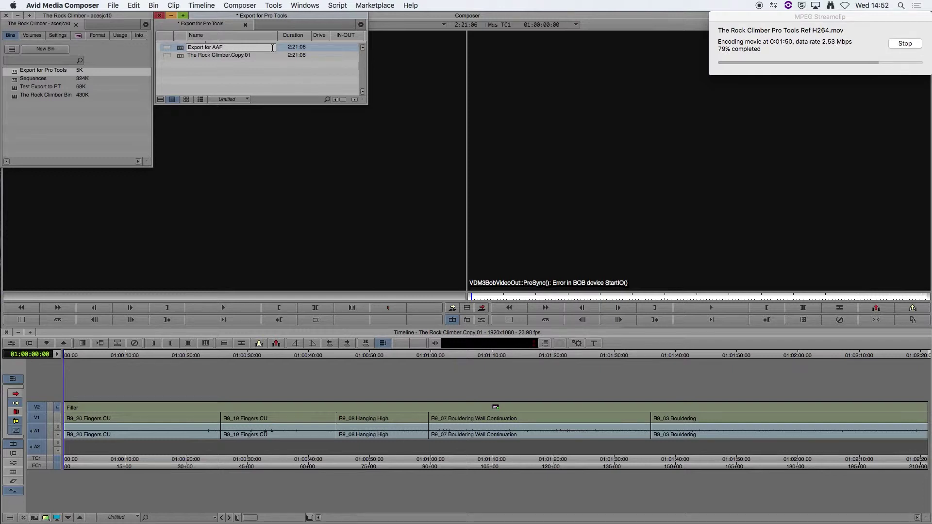
pyautogui.press('Return')
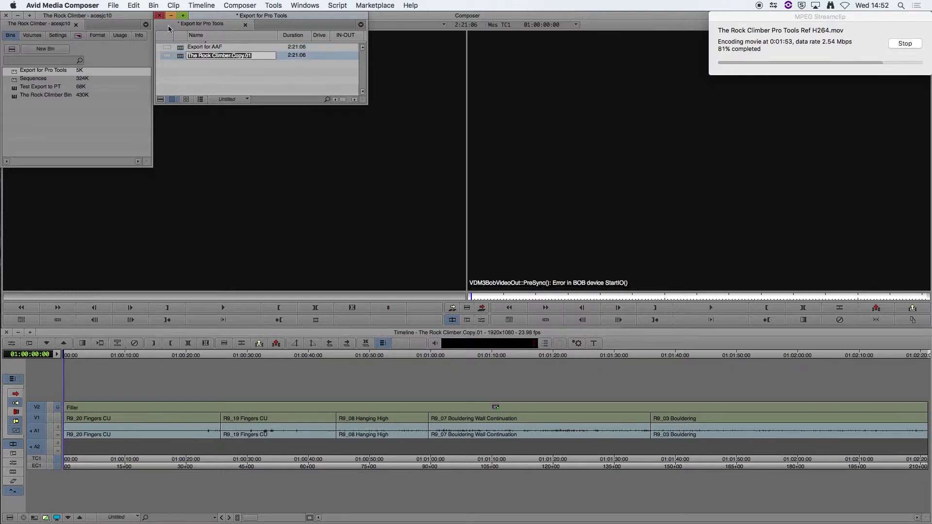
# - Load Export for AAF into the timeline and delete its V2 and V1 video tracks
pyautogui.doubleClick(180, 48)
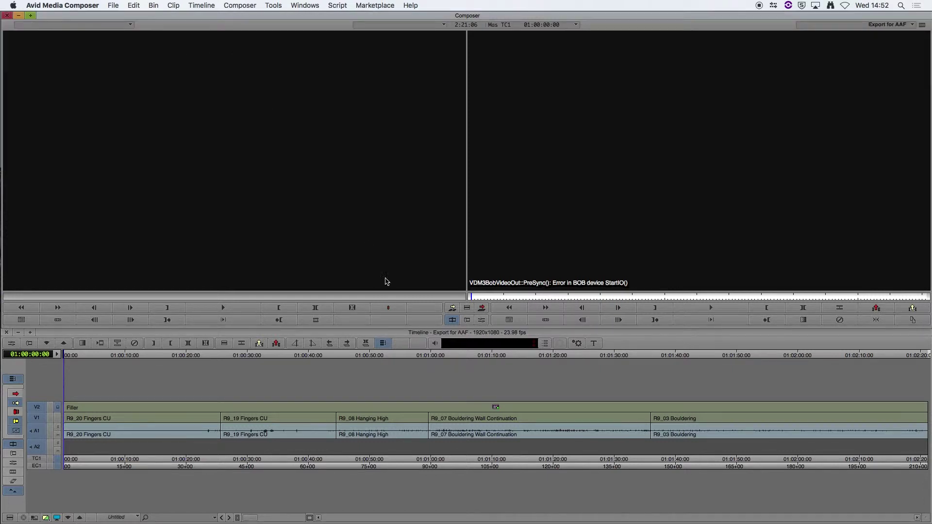
pyautogui.click(93, 410)
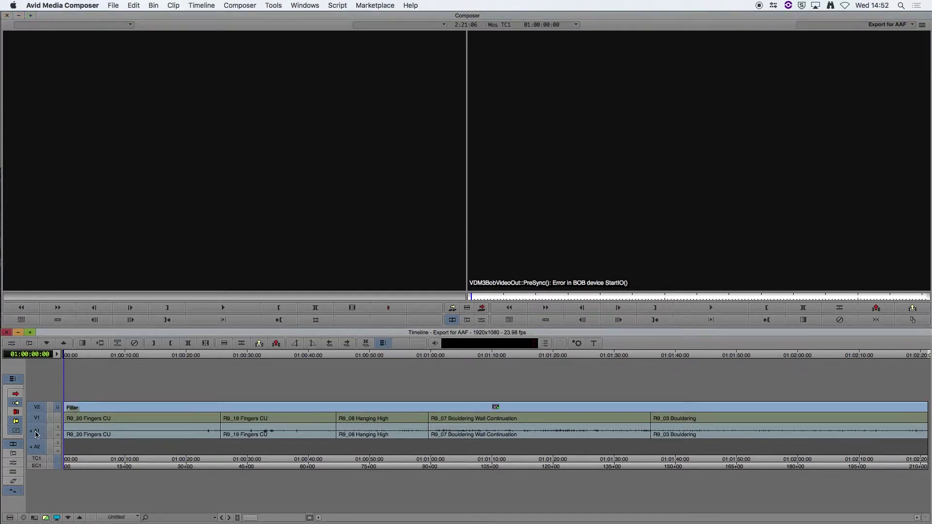
pyautogui.rightClick(39, 409)
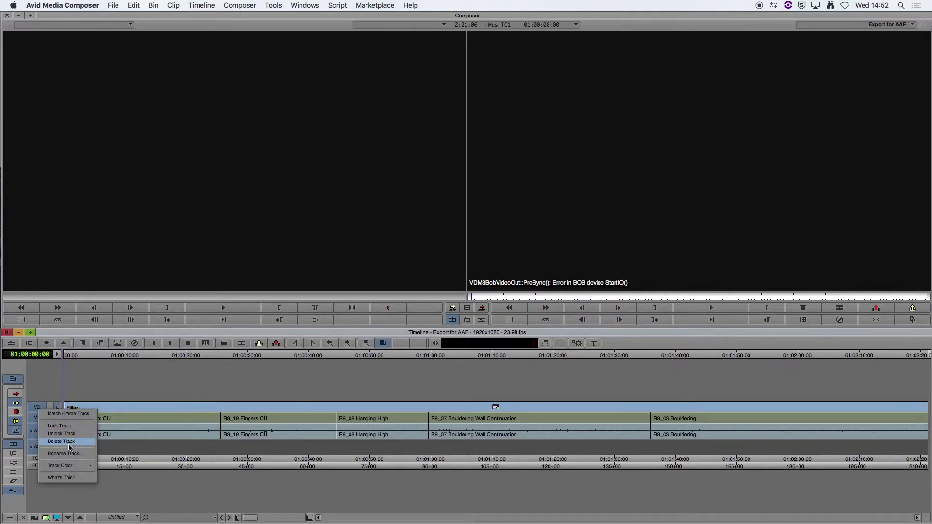
pyautogui.click(67, 441)
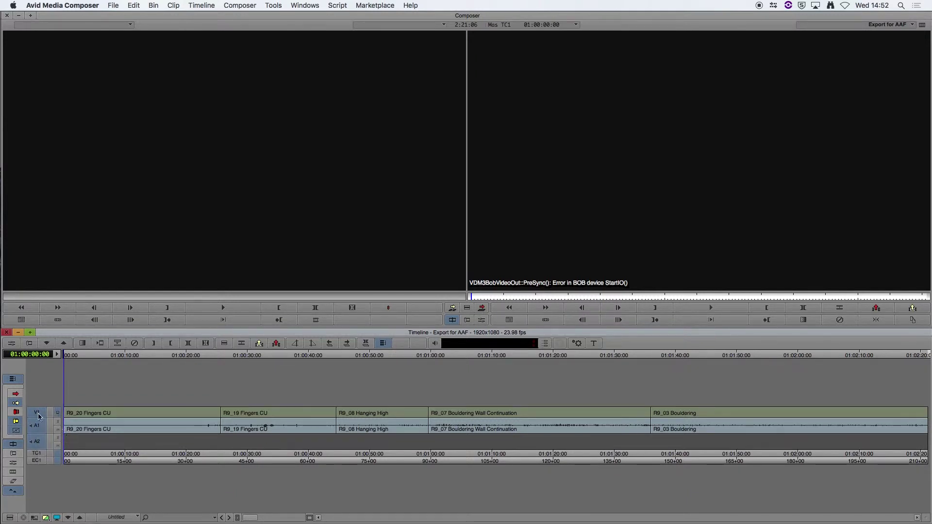
pyautogui.rightClick(39, 416)
pyautogui.click(59, 449)
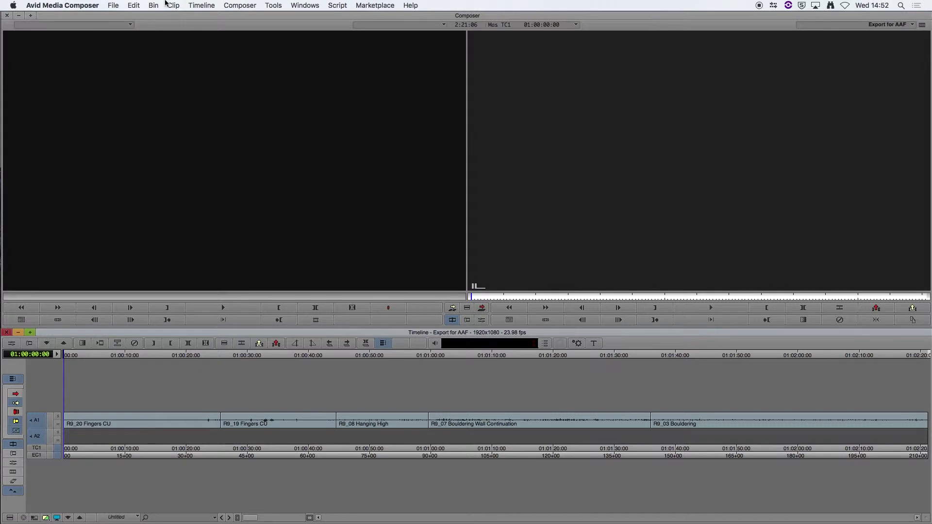
# - In Export to File options, choose AAF, include audio tracks, and set Export Method to Consolidate Media
pyautogui.click(118, 7)
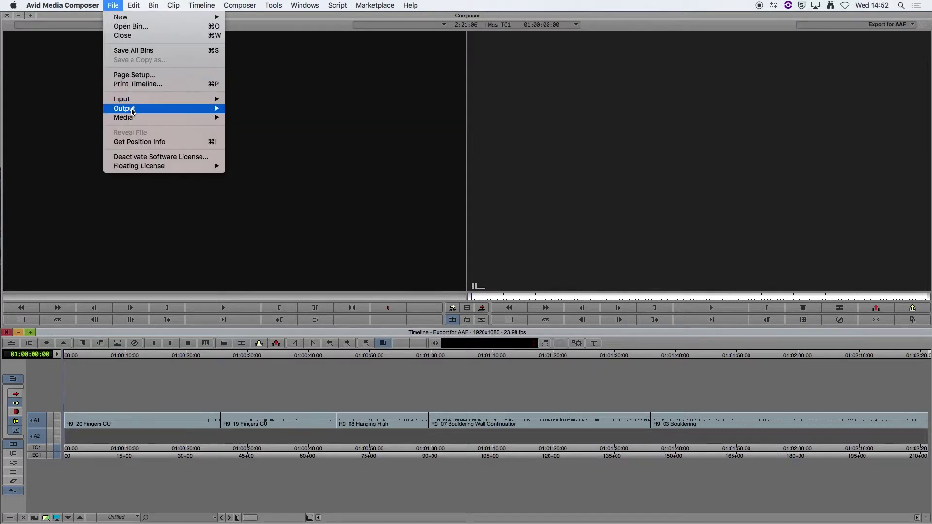
pyautogui.moveTo(131, 108)
pyautogui.click(258, 126)
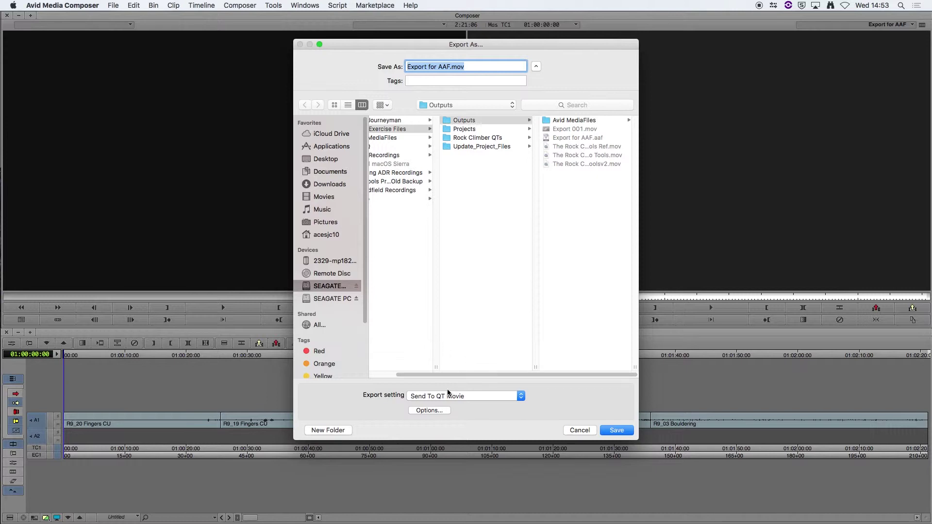
pyautogui.click(430, 411)
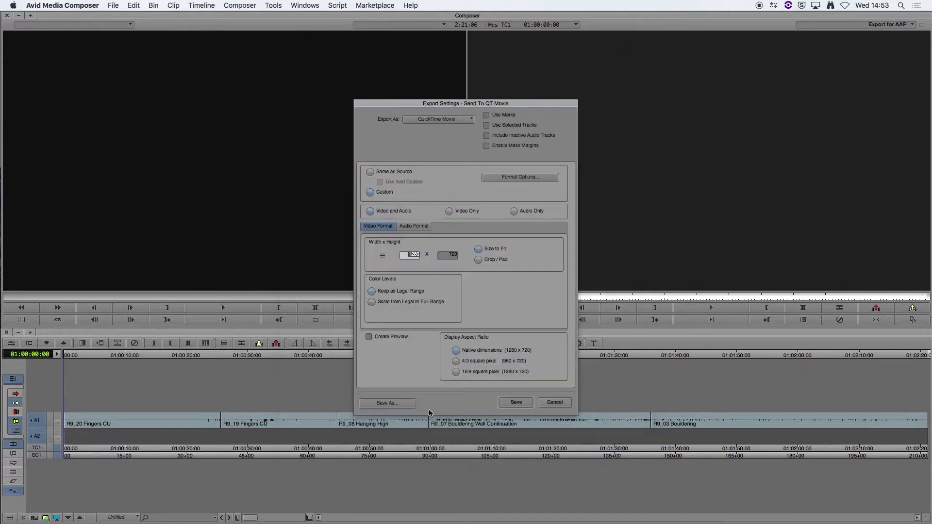
pyautogui.click(454, 120)
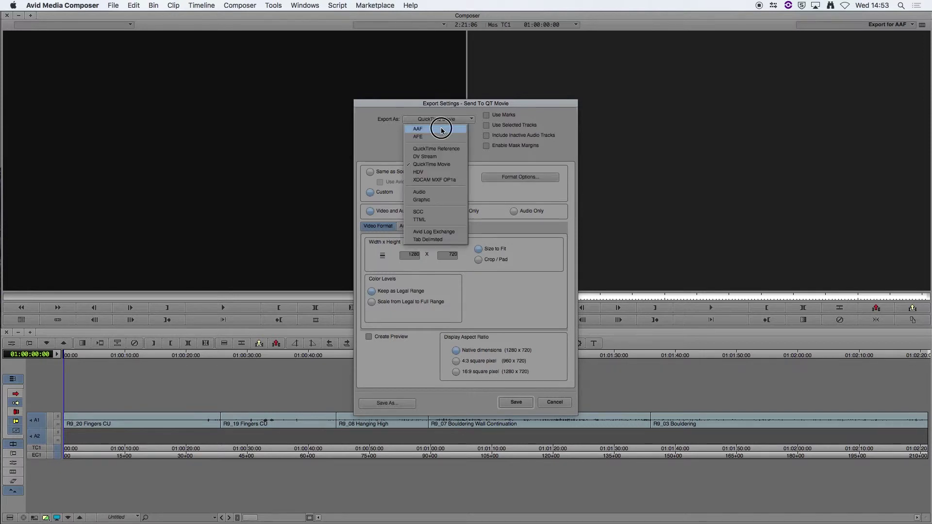
pyautogui.click(440, 129)
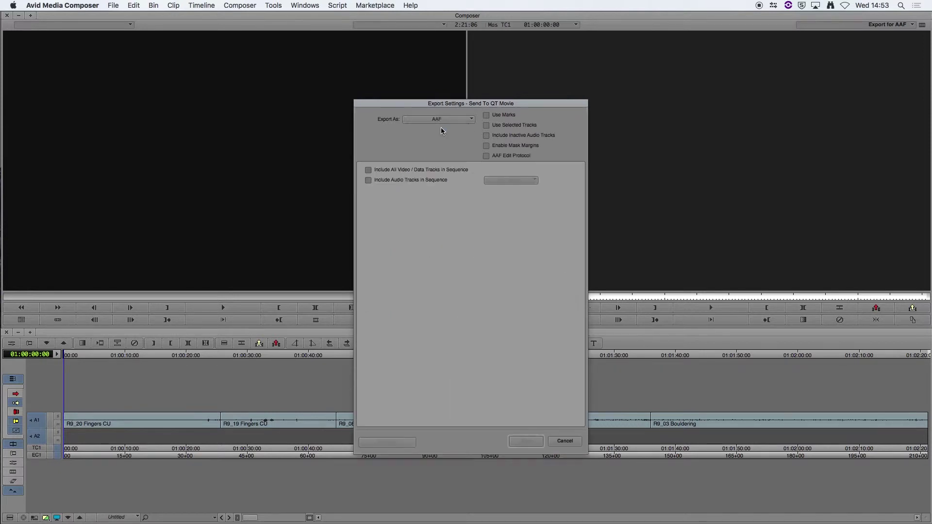
pyautogui.click(368, 180)
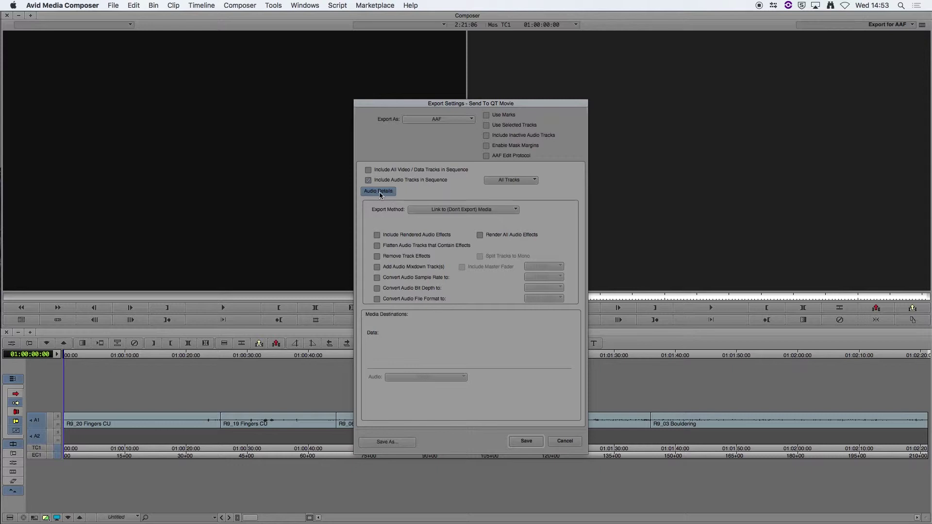
pyautogui.click(447, 208)
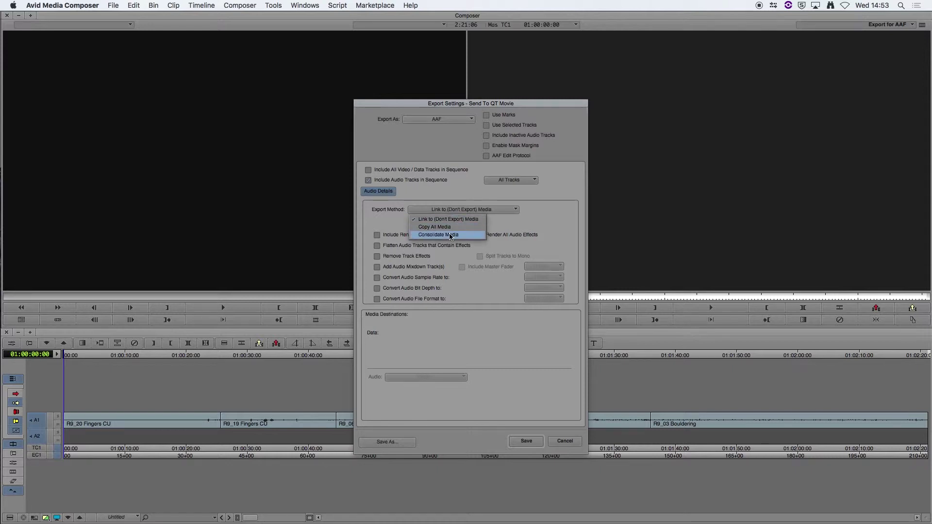
pyautogui.click(449, 234)
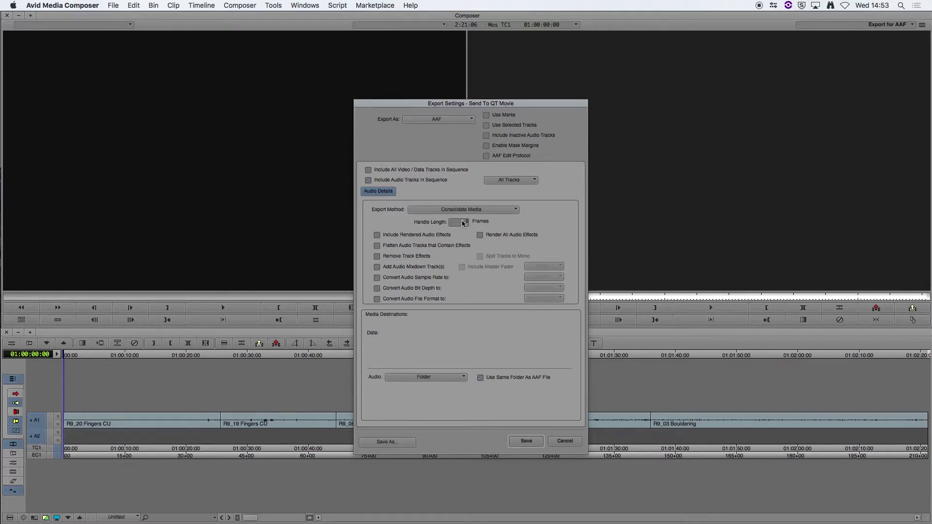
# - Set a 10-frame handle length and send audio to a folder beside the AAF, then accept the settings
pyautogui.click(463, 223)
pyautogui.write('100')
pyautogui.click(432, 377)
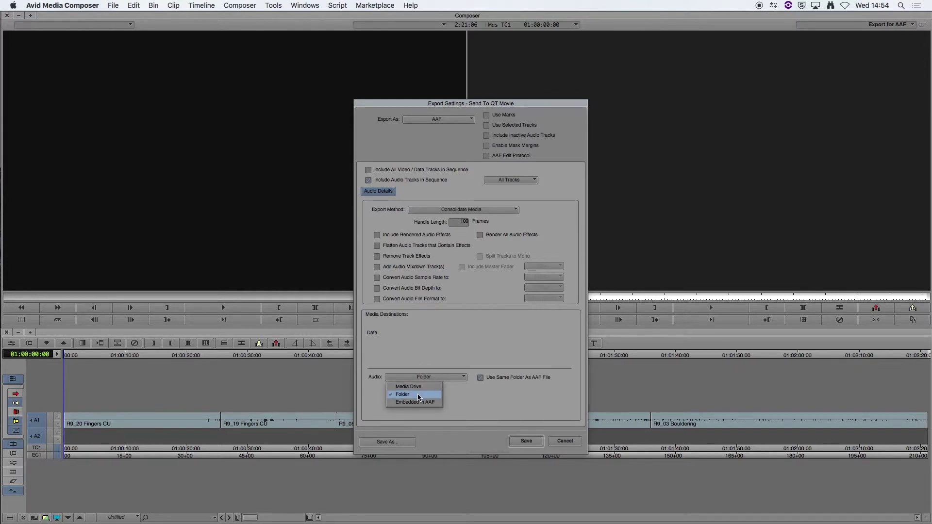
pyautogui.click(418, 395)
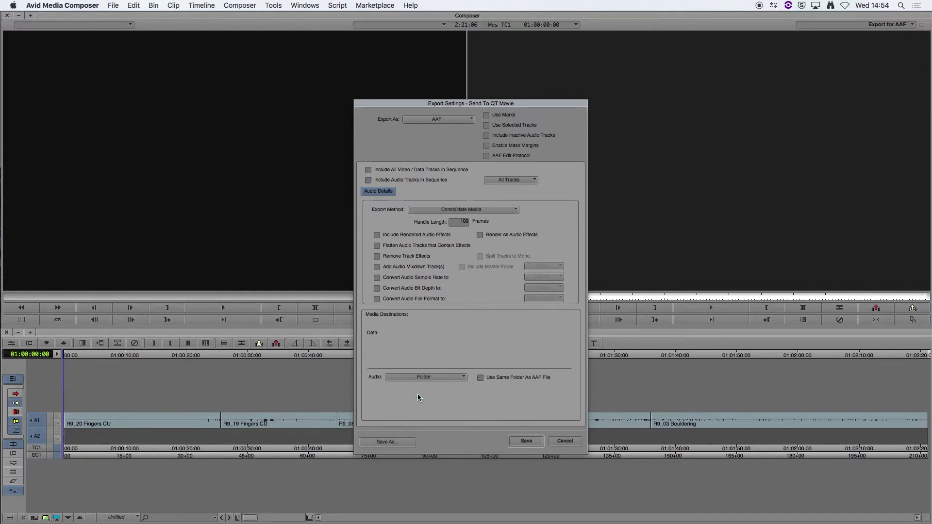
pyautogui.click(482, 379)
pyautogui.click(482, 380)
pyautogui.click(527, 441)
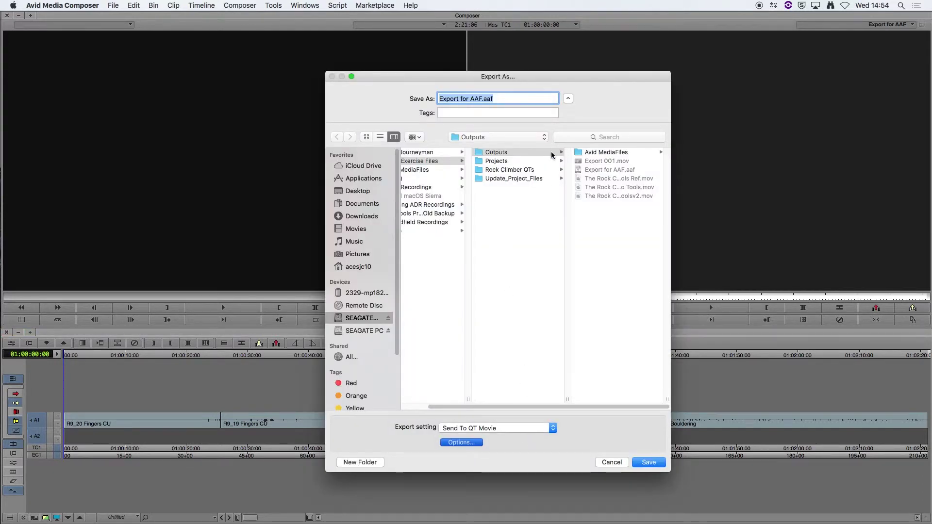
# - Save the export as 'Rock climber Export for AAF.aaf' in the Outputs folder
pyautogui.click(493, 101)
pyautogui.press('super+Left')
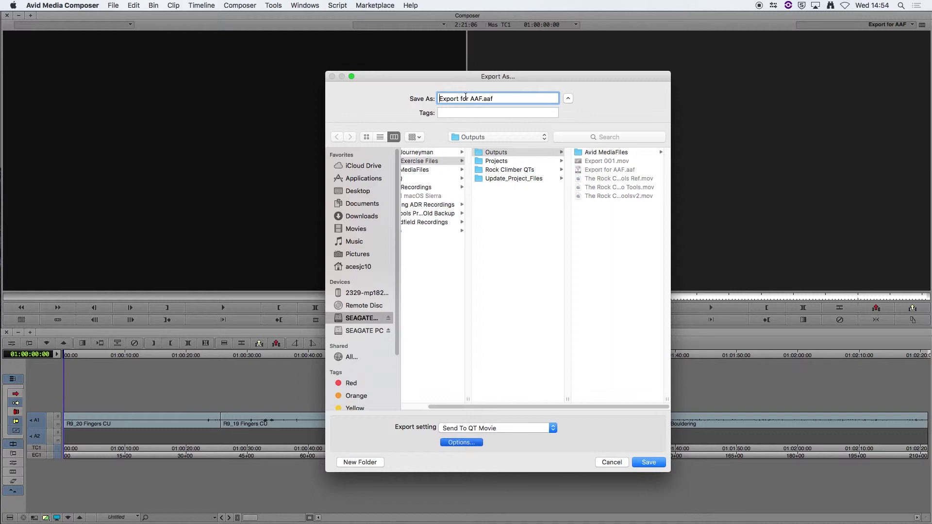
pyautogui.write('Rock climber')
pyautogui.click(649, 463)
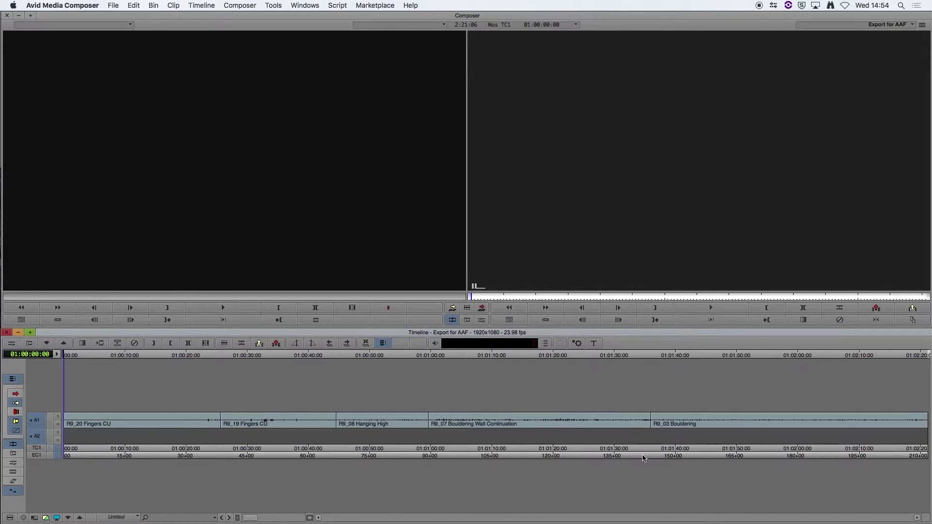
# - Quit Media Composer with Cmd+Q and confirm Leave
pyautogui.press('super+q')
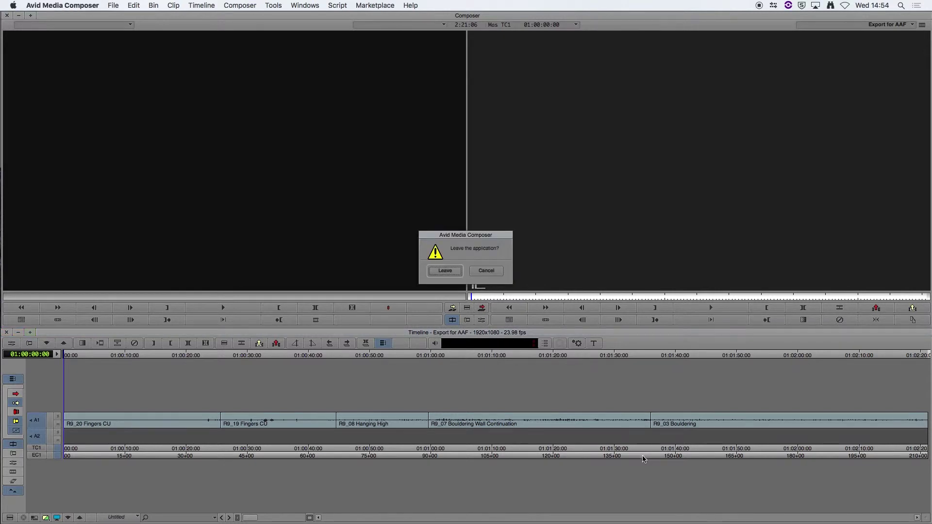
pyautogui.click(443, 270)
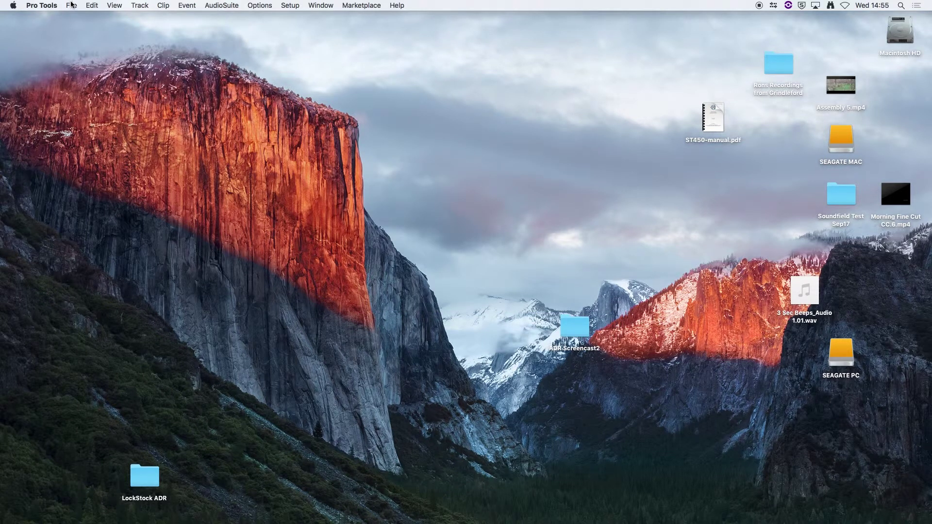
# - Open Rock climber Export for AAF.aaf in Pro Tools as a new session
pyautogui.click(71, 6)
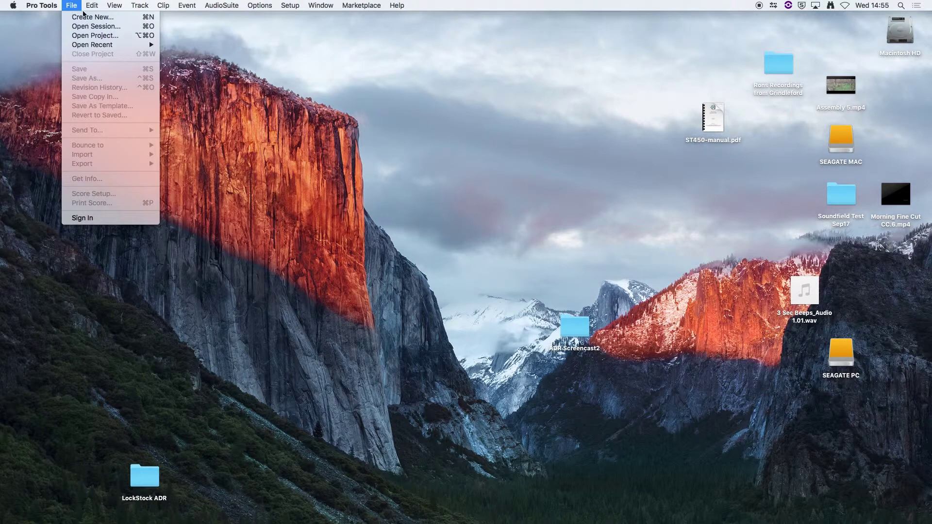
pyautogui.click(92, 30)
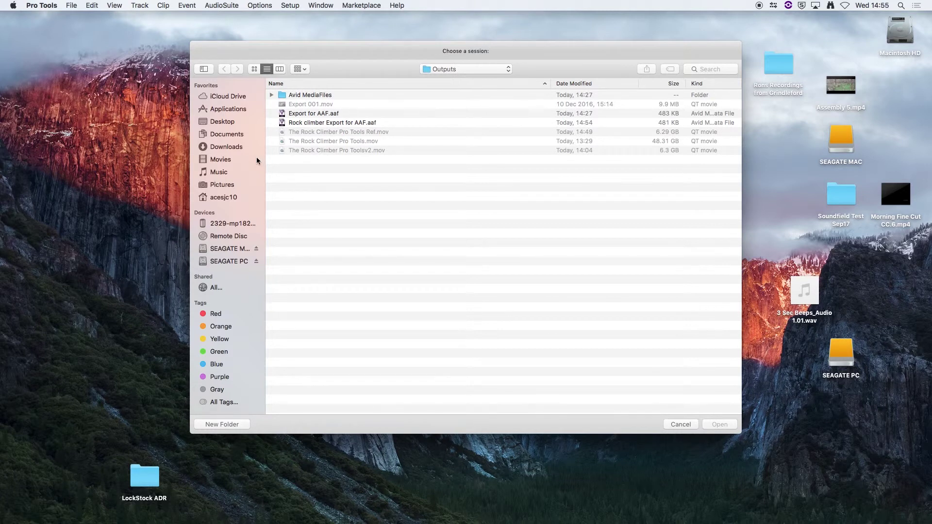
pyautogui.click(327, 124)
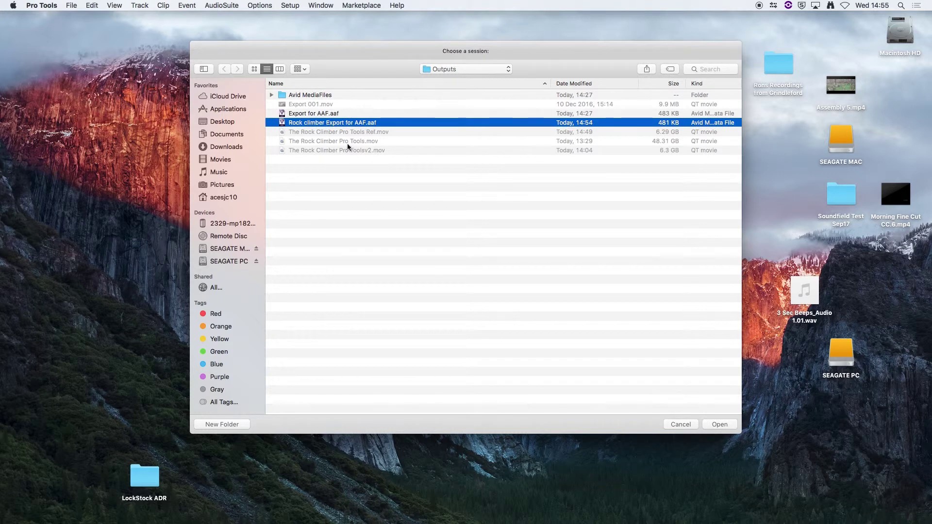
pyautogui.click(723, 424)
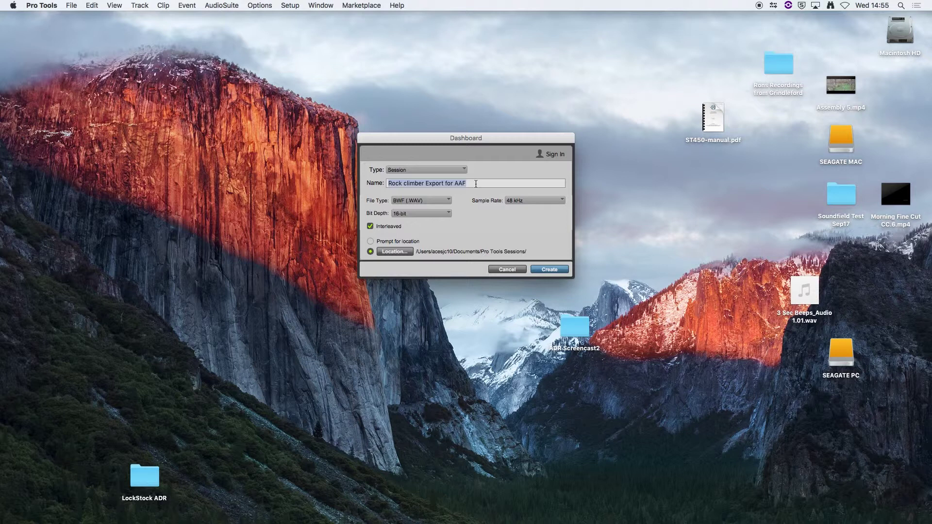
# - Set the session to 24-bit and 48 kHz and create it
pyautogui.click(432, 215)
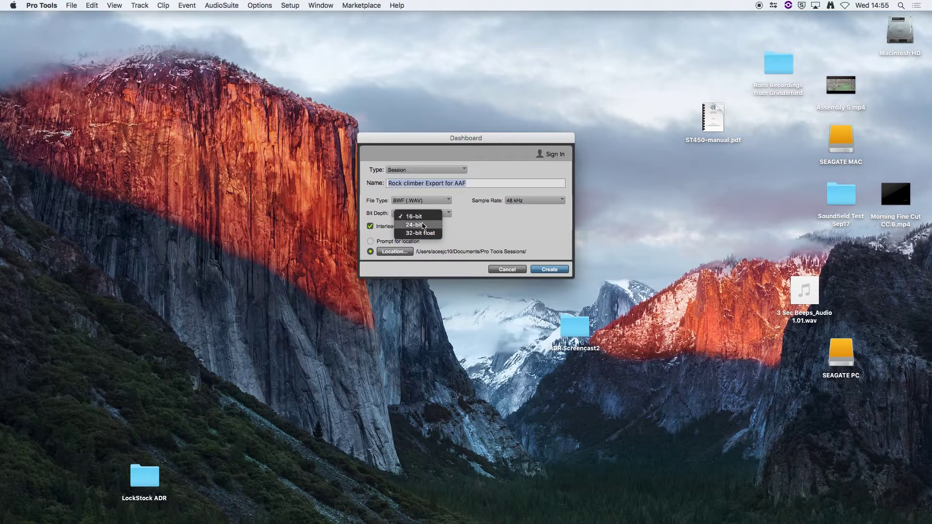
pyautogui.click(423, 226)
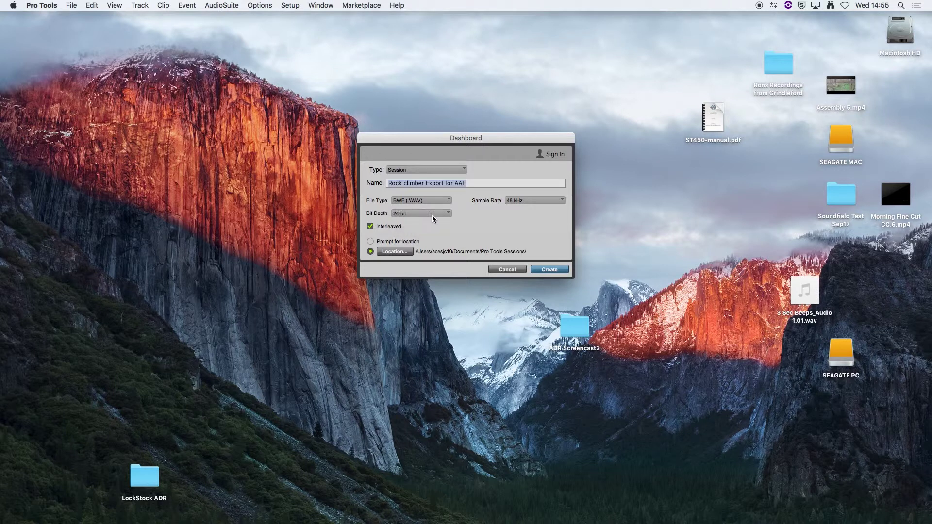
pyautogui.click(533, 201)
pyautogui.click(533, 202)
pyautogui.click(549, 269)
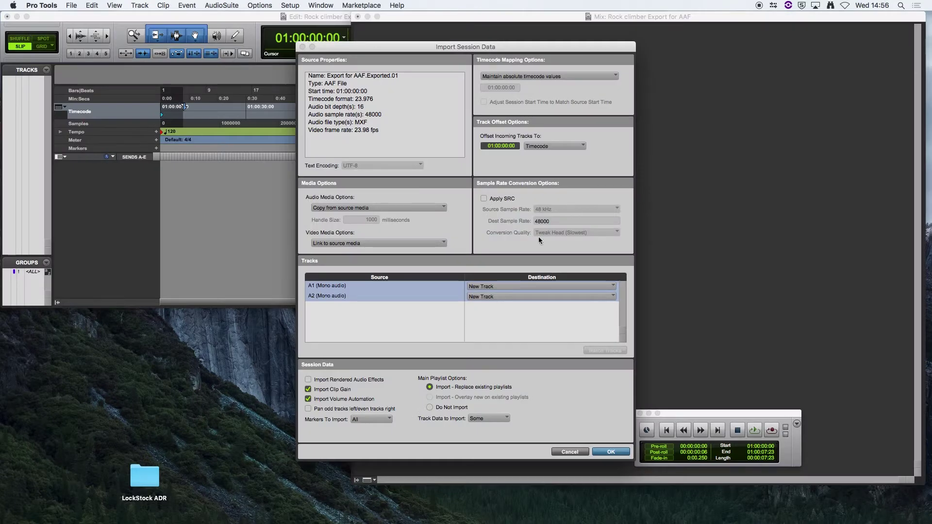
# - Import A1 and A2 as new tracks with audio set to Copy from source media
pyautogui.moveTo(426, 47); pyautogui.dragTo(467, 52)
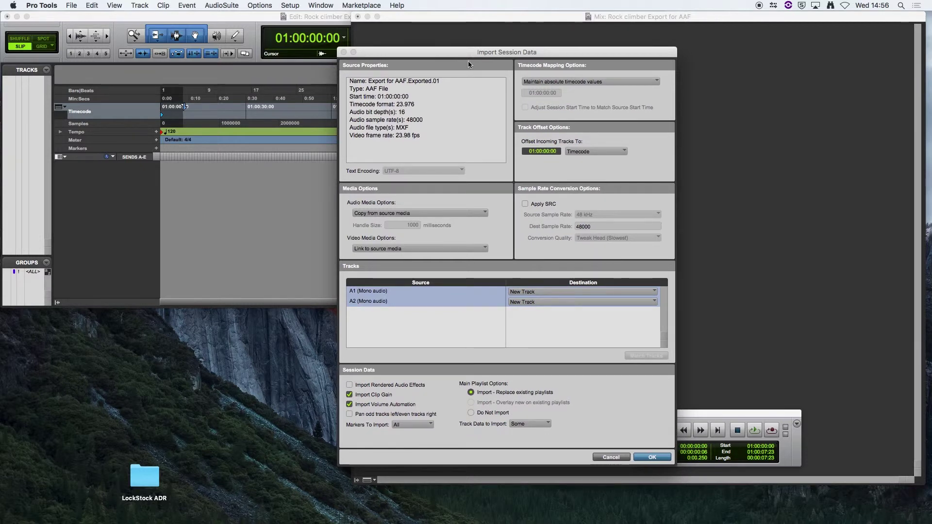
pyautogui.click(429, 213)
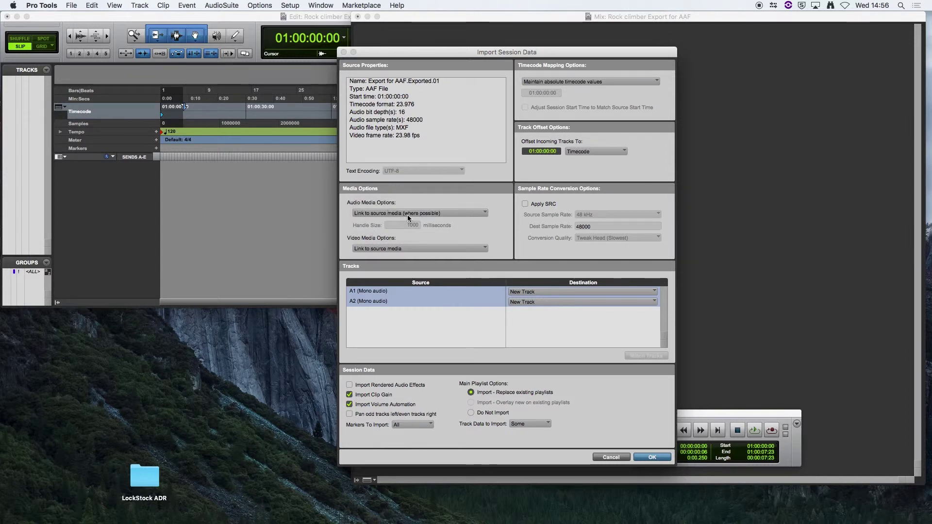
pyautogui.click(438, 214)
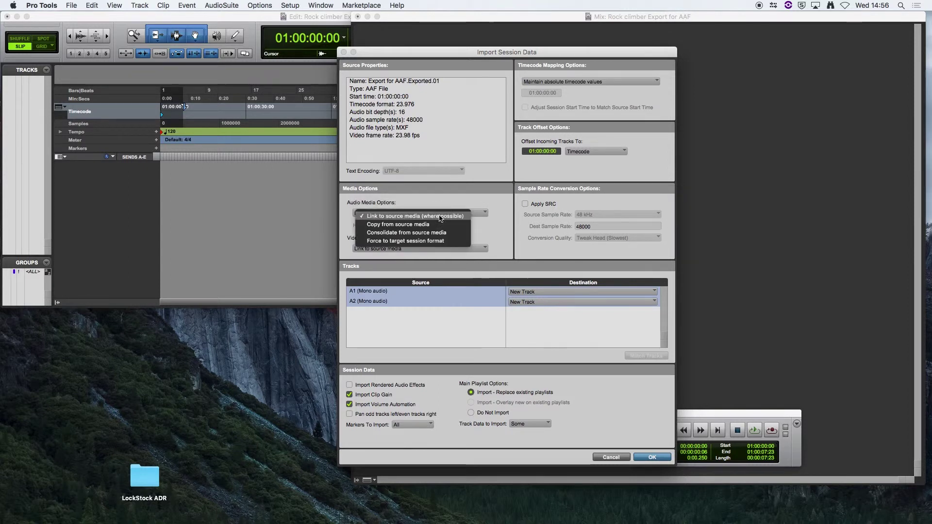
pyautogui.click(432, 224)
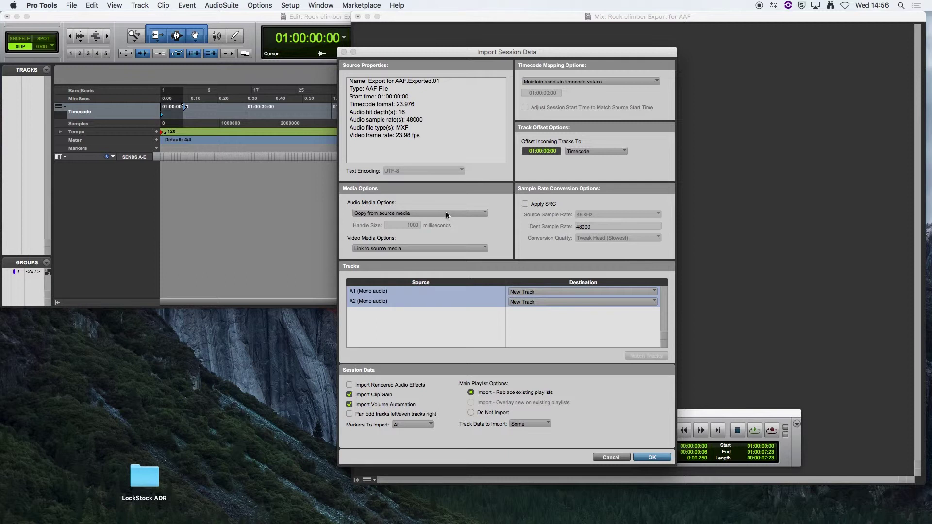
pyautogui.click(654, 457)
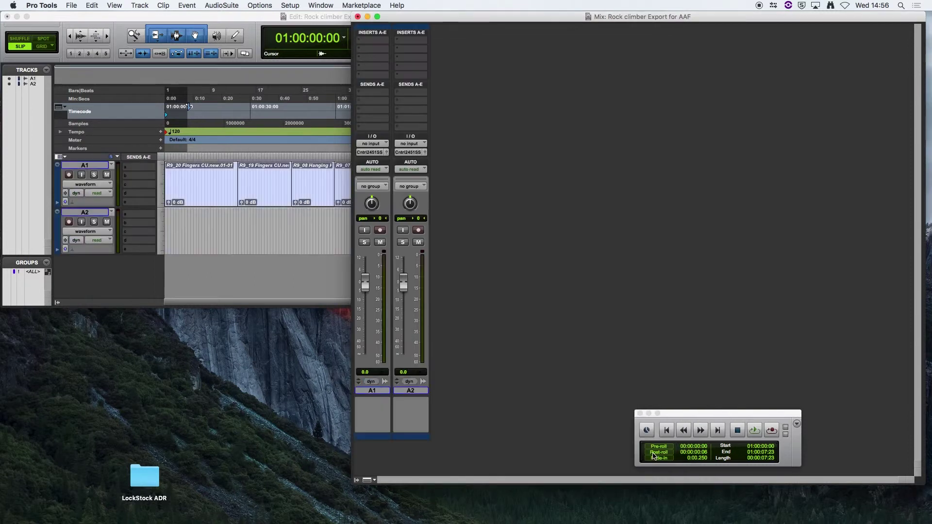
# - Bring the Edit window forward and resize it to show all five A1 clips
pyautogui.click(267, 264)
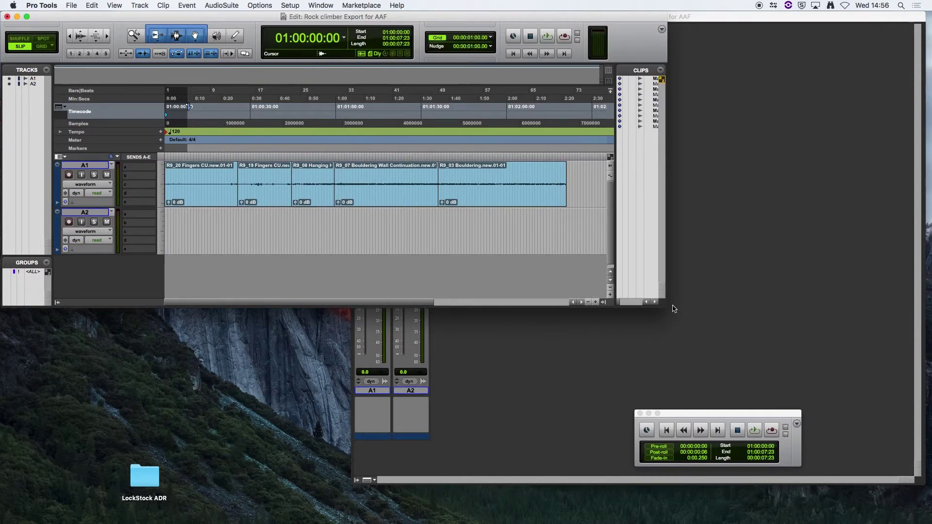
pyautogui.moveTo(664, 304); pyautogui.dragTo(871, 494)
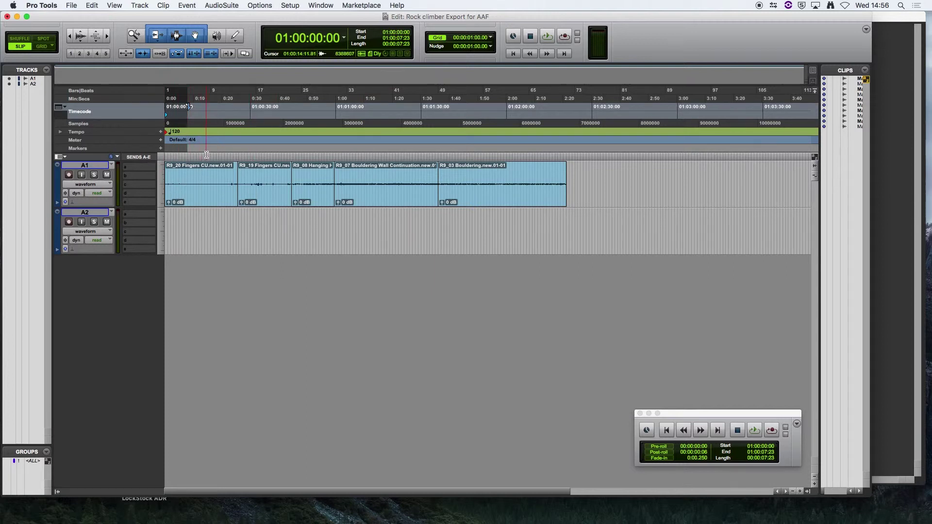
# - Import The Rock Climber Pro Tools H264 v2 movie and its audio onto new tracks, saved to Audio Files
pyautogui.click(71, 5)
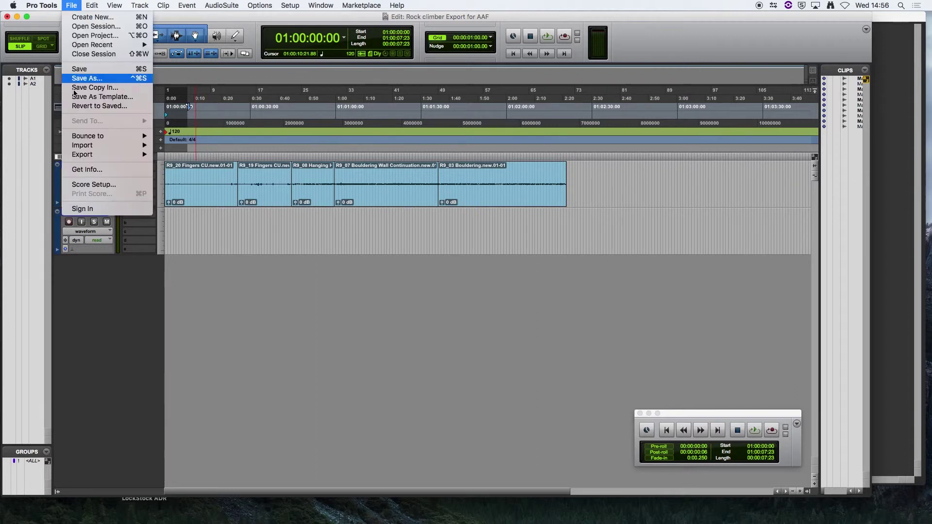
pyautogui.moveTo(97, 145)
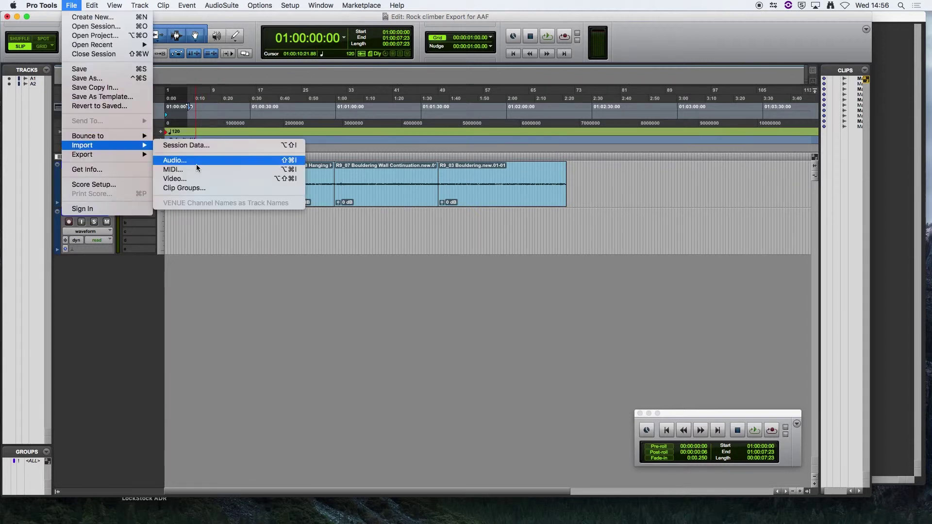
pyautogui.click(200, 178)
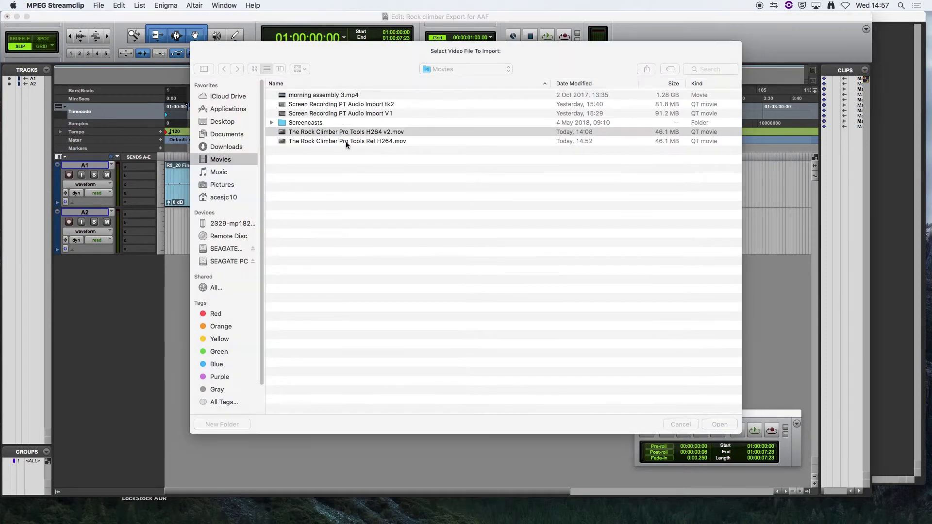
pyautogui.click(345, 141)
pyautogui.press('Return')
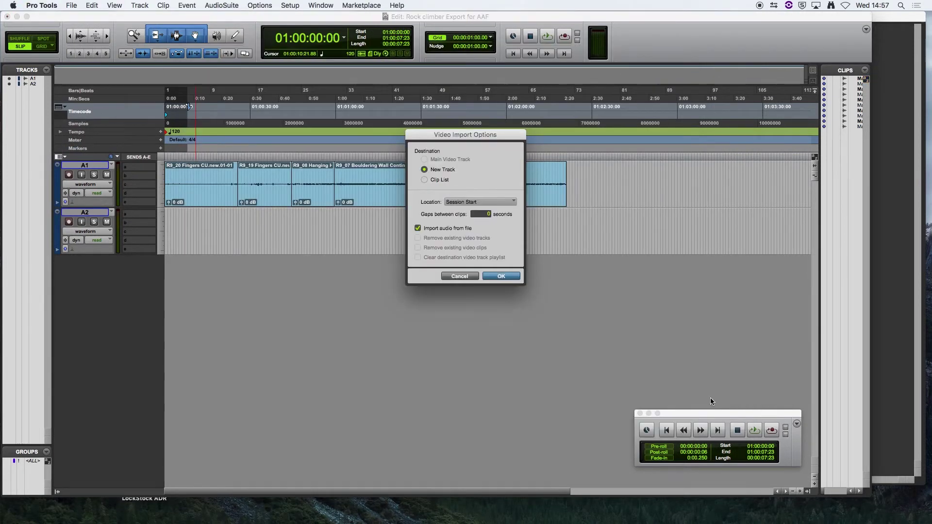
pyautogui.click(501, 276)
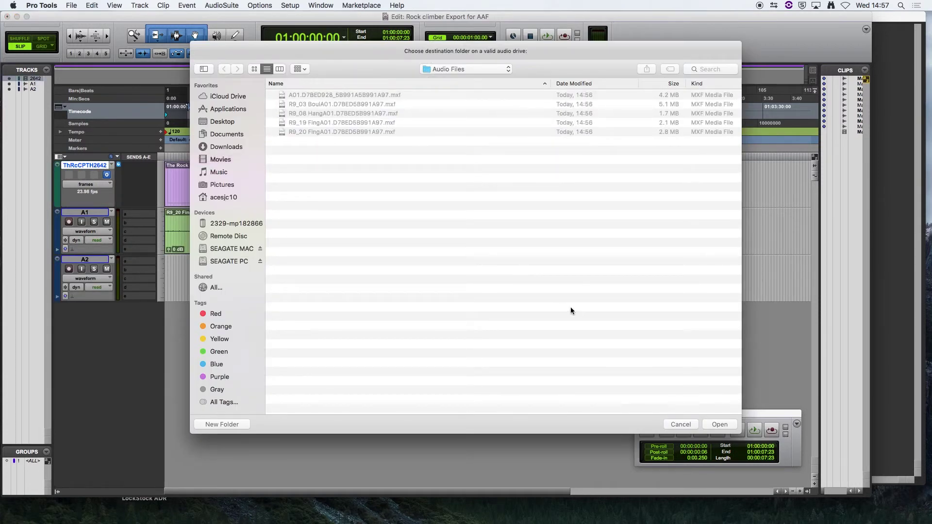
pyautogui.click(719, 424)
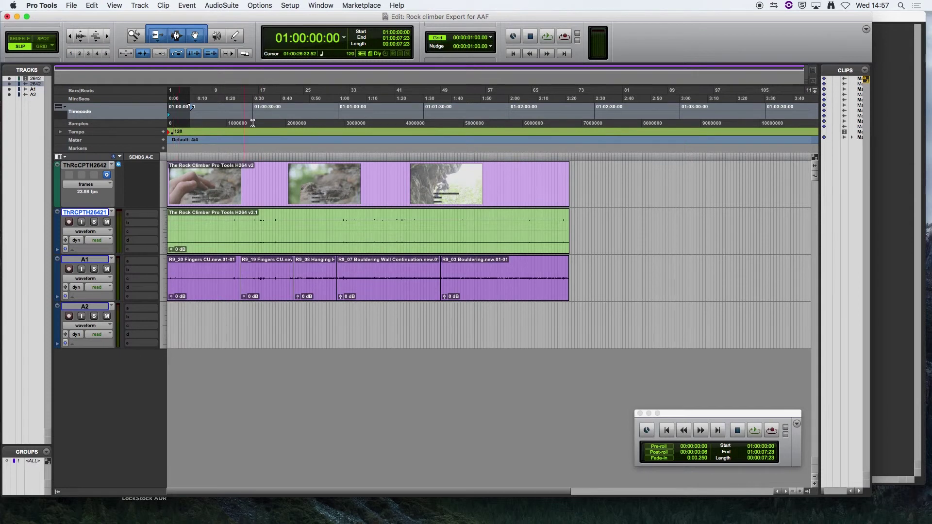
# - Open the Video window, move it to the upper right, and mute the reference movie's audio track
pyautogui.click(310, 5)
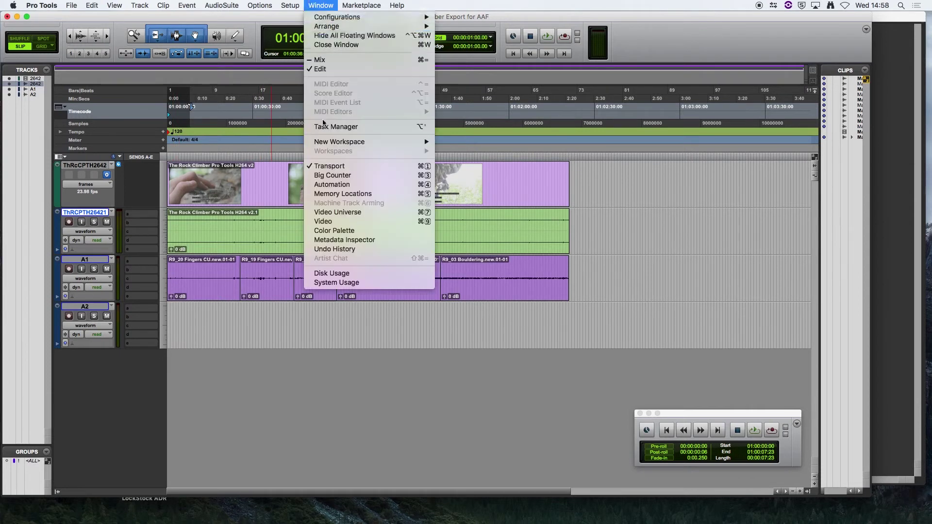
pyautogui.click(340, 223)
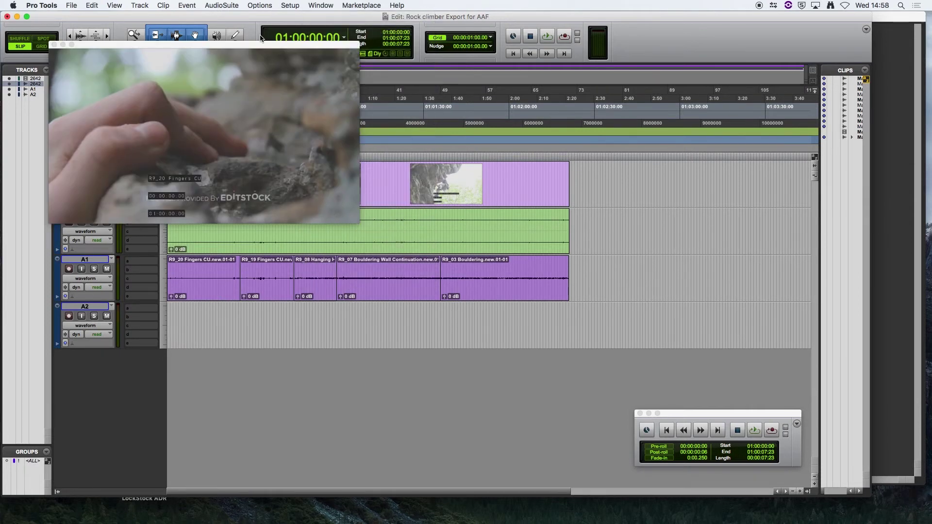
pyautogui.moveTo(253, 45); pyautogui.dragTo(682, 29)
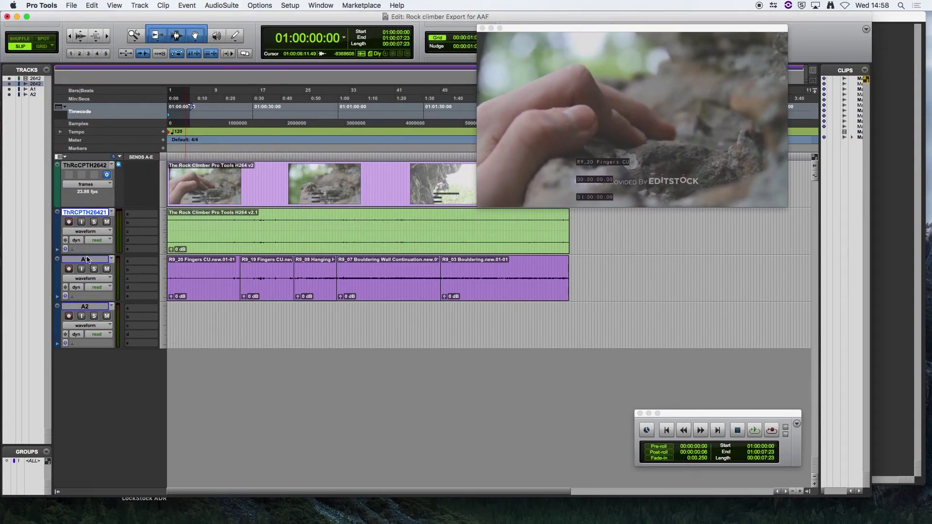
pyautogui.click(107, 222)
# - Play back from 01:00:30:04 and stop, checking the R9_19 Fingers CU shot in sync
pyautogui.moveTo(247, 111); pyautogui.dragTo(265, 108)
pyautogui.click(264, 108)
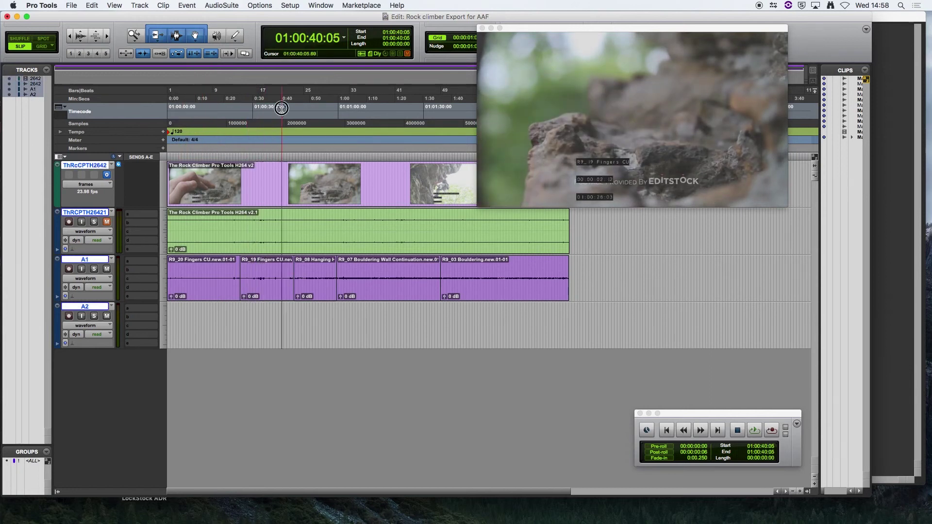
pyautogui.click(254, 98)
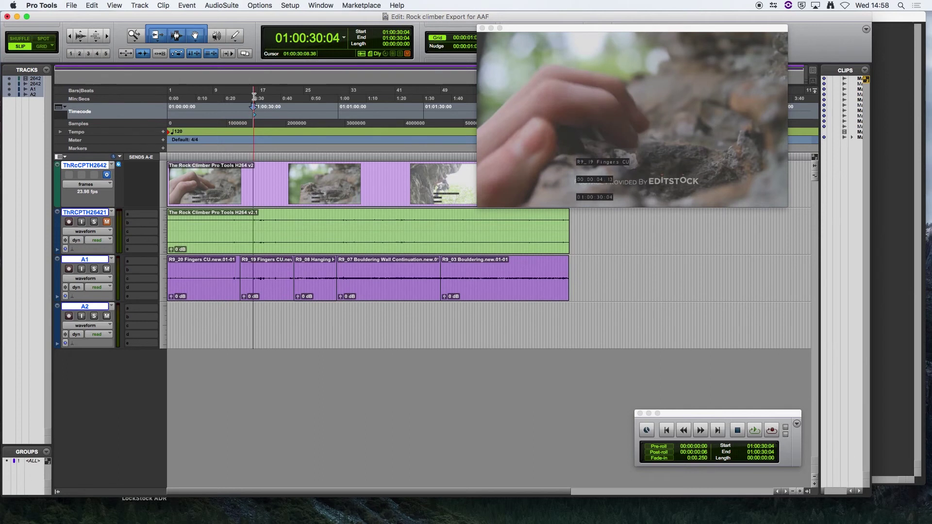
pyautogui.press('space')
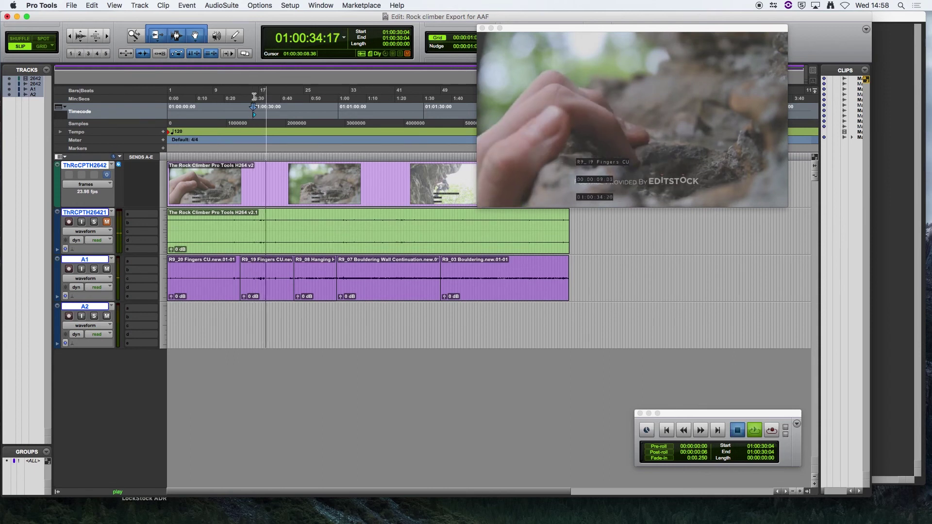
pyautogui.press('space')
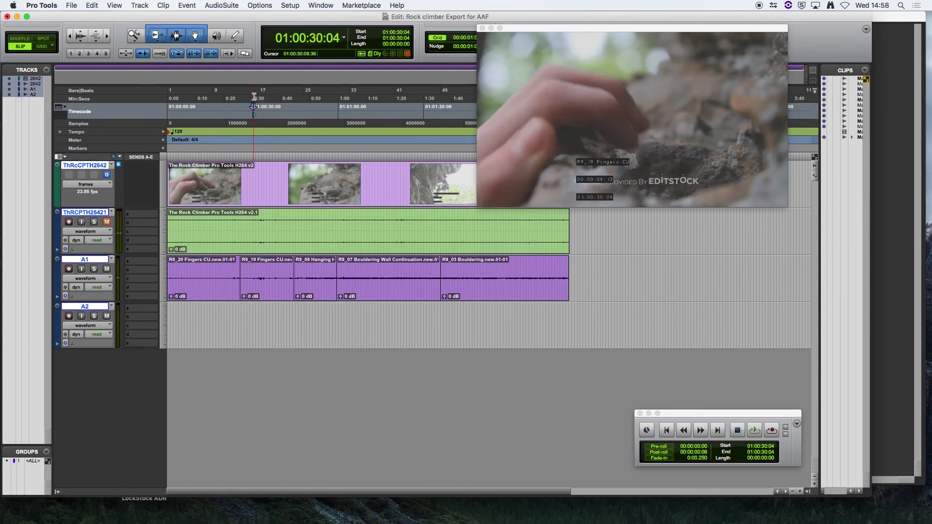